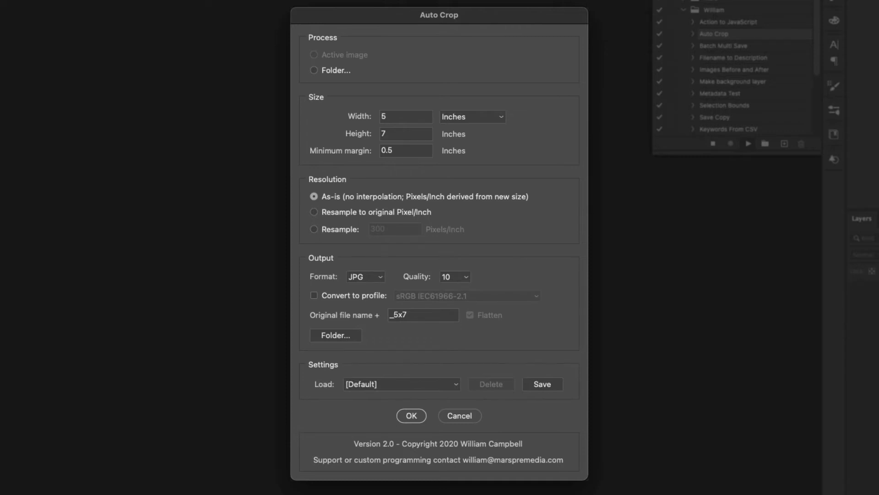
Step: Cancel the Auto Crop dialog and show the four-photo Auto Crop folder in Bridge
{"action": "left_click", "coordinate": [459, 415]}
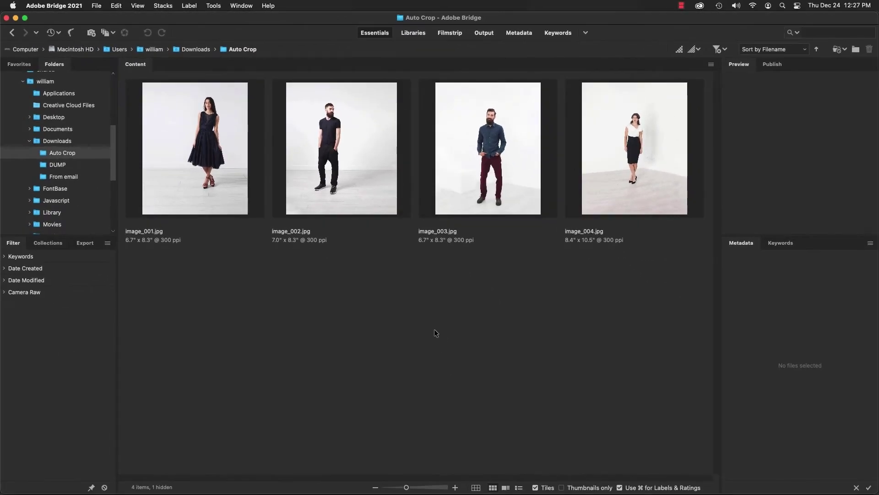
Step: Select the image_001.jpg thumbnail in Bridge to show its preview and metadata
{"action": "left_click", "coordinate": [196, 152]}
Step: Open image_001.jpg in Photoshop and switch to the Magic Wand tool
{"action": "double_click", "coordinate": [195, 153]}
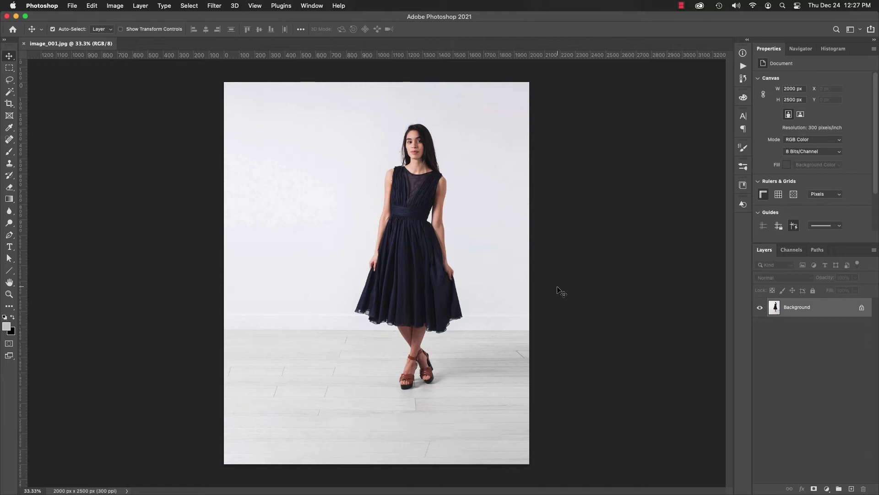
{"action": "key", "text": "w"}
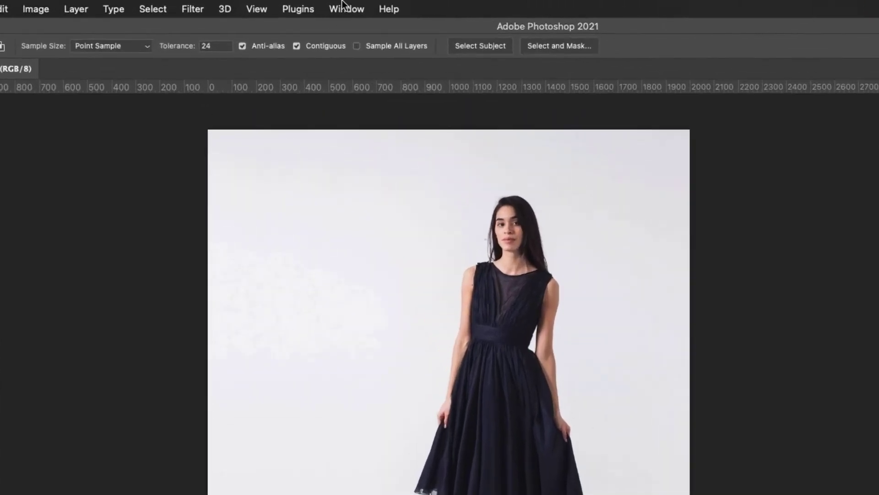
Step: Show the Actions panel and play the Auto Crop action
{"action": "left_click", "coordinate": [310, 6]}
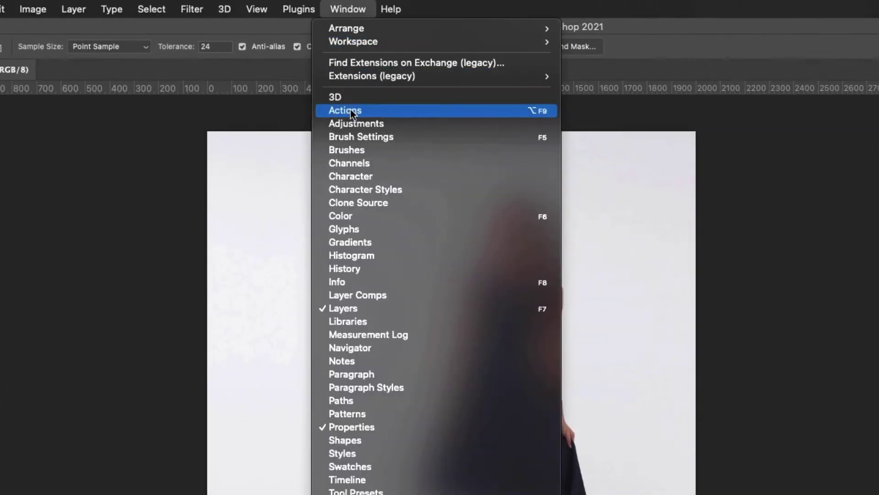
{"action": "left_click", "coordinate": [370, 107]}
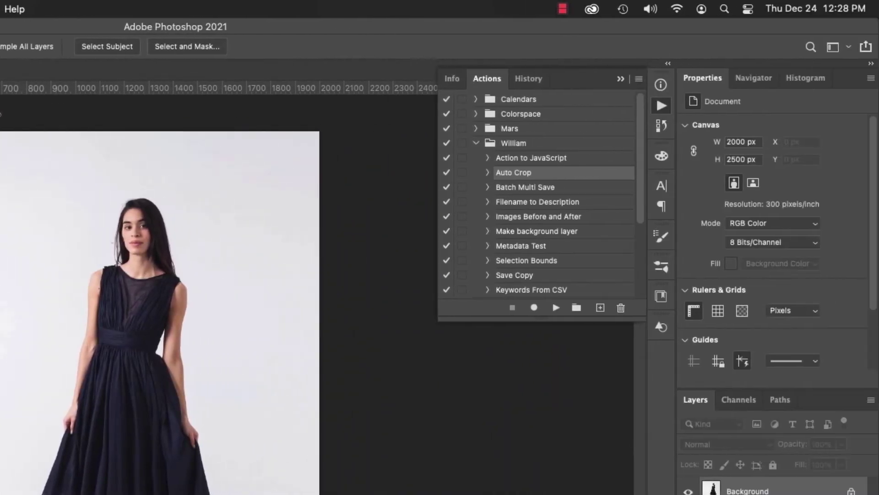
{"action": "key", "text": "v"}
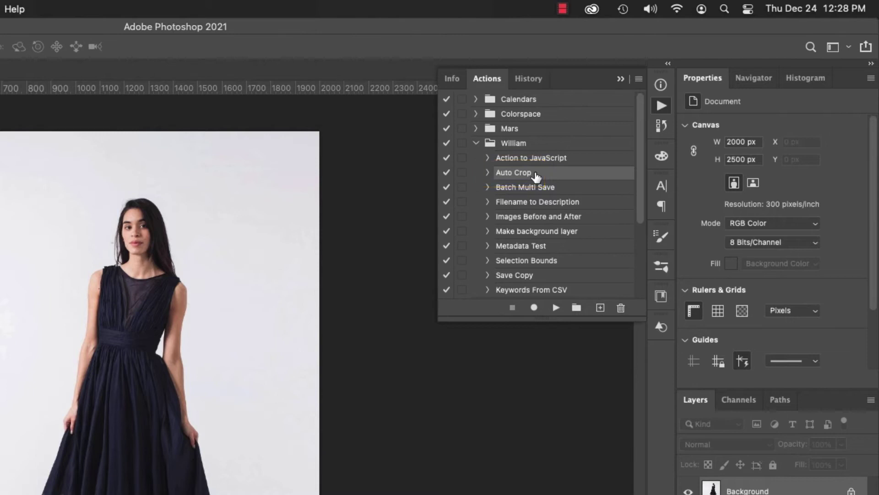
{"action": "left_click", "coordinate": [554, 309]}
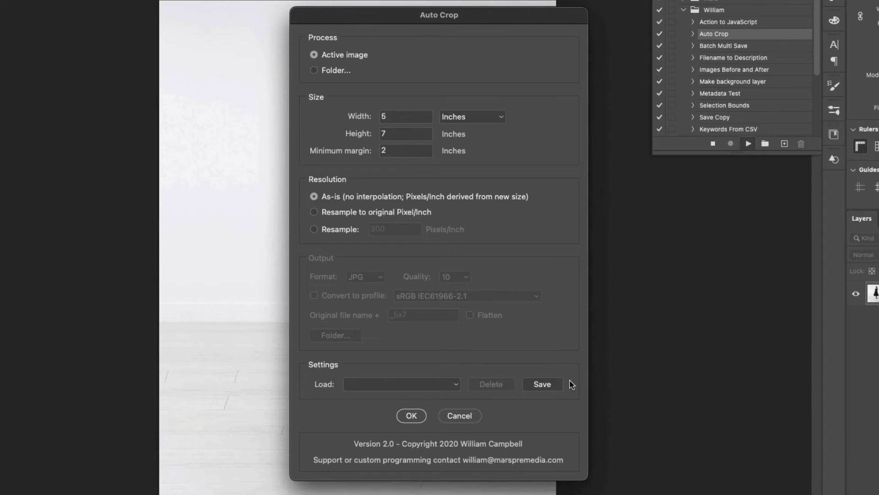
Step: Load the [Default] preset, check the 5-inch width and 0.5-inch margin, and run the crop
{"action": "left_click", "coordinate": [450, 384]}
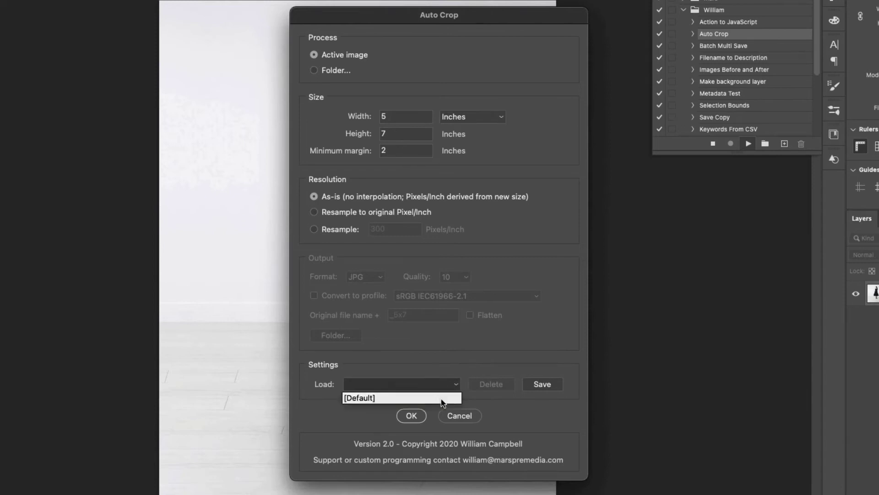
{"action": "left_click", "coordinate": [440, 401]}
{"action": "left_click", "coordinate": [421, 119]}
{"action": "left_click", "coordinate": [423, 151]}
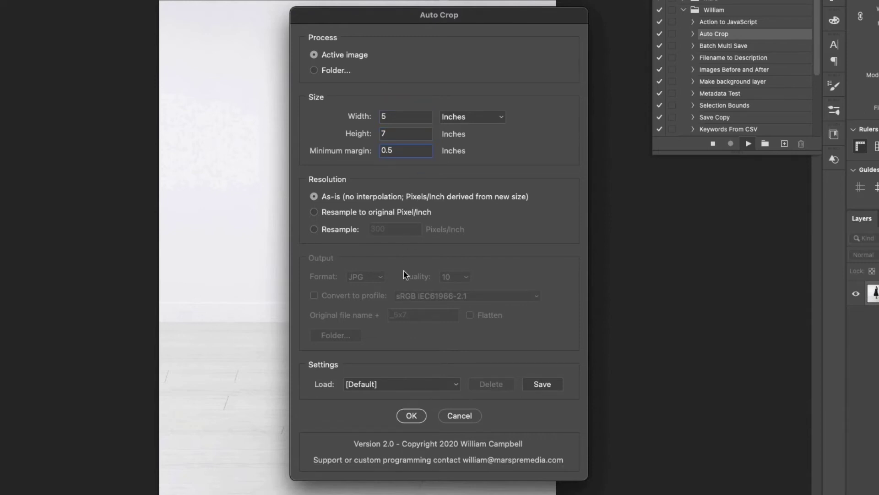
{"action": "left_click", "coordinate": [410, 414]}
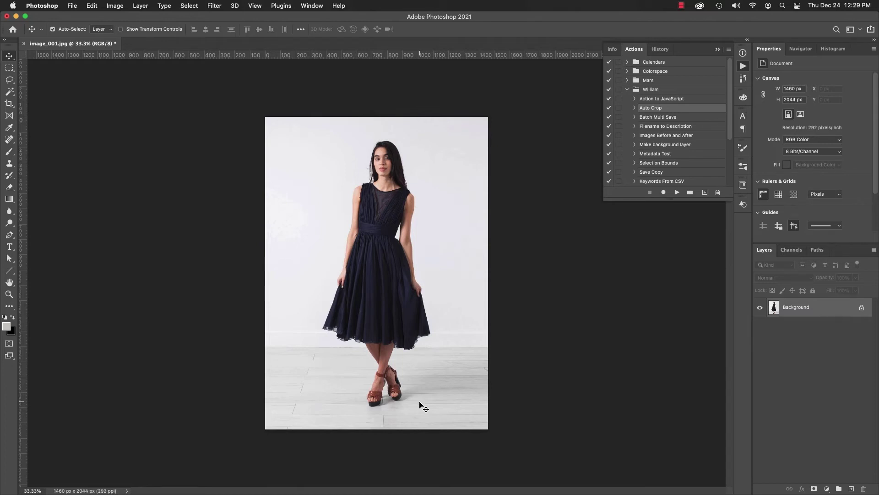
Step: Check the Image Size values: 5×7 inches, 1460×2044 px at 292 ppi
{"action": "key", "text": "ctrl+alt+i"}
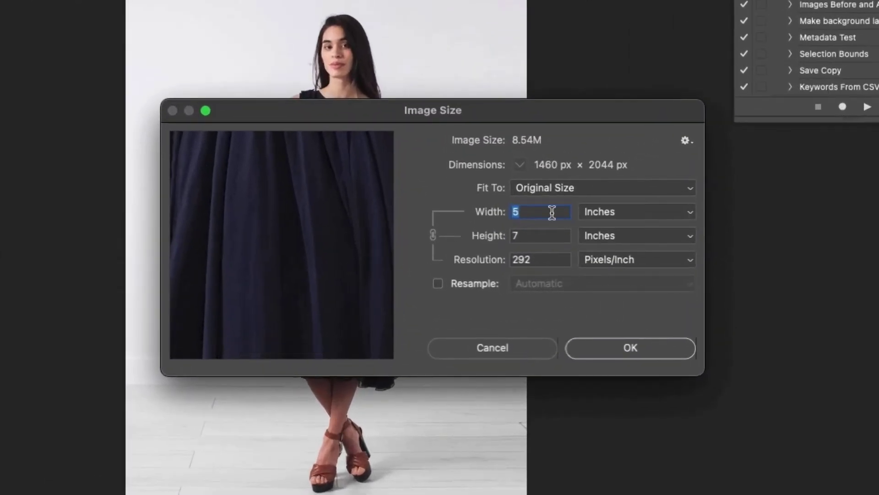
{"action": "left_click", "coordinate": [551, 211]}
{"action": "key", "text": "Tab"}
{"action": "key", "text": "Tab"}
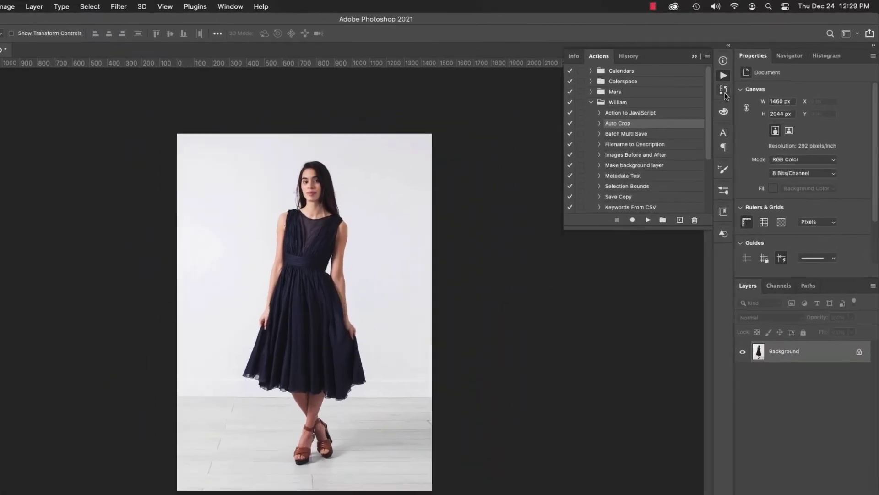
Step: Revert to the opening snapshot and re-run Auto Crop, resampling to the original pixels/inch
{"action": "left_click", "coordinate": [629, 56]}
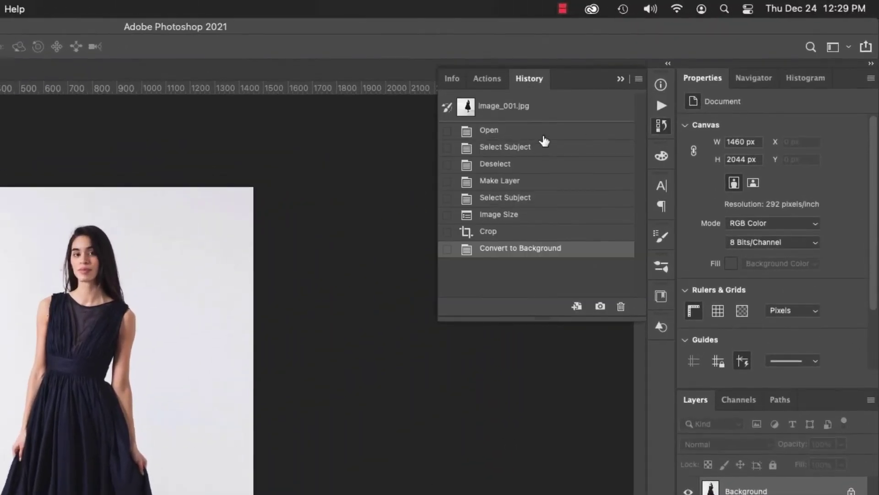
{"action": "left_click", "coordinate": [643, 82]}
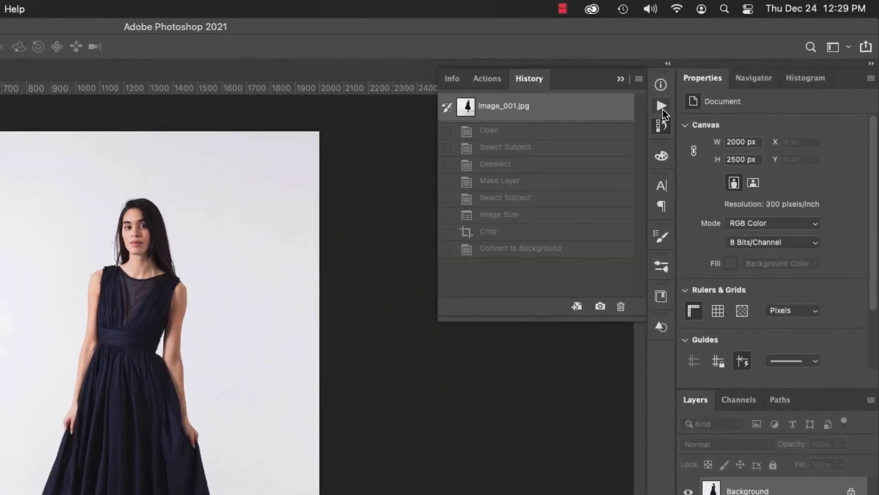
{"action": "left_click", "coordinate": [661, 105]}
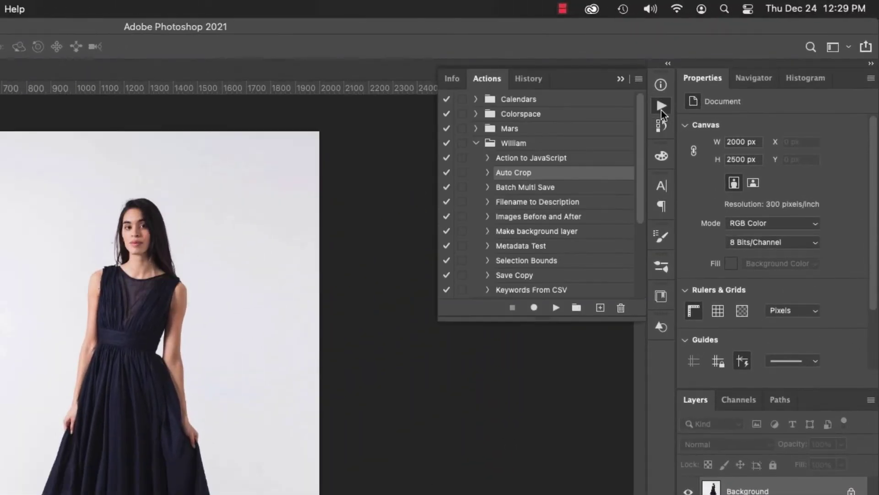
{"action": "left_click", "coordinate": [556, 307]}
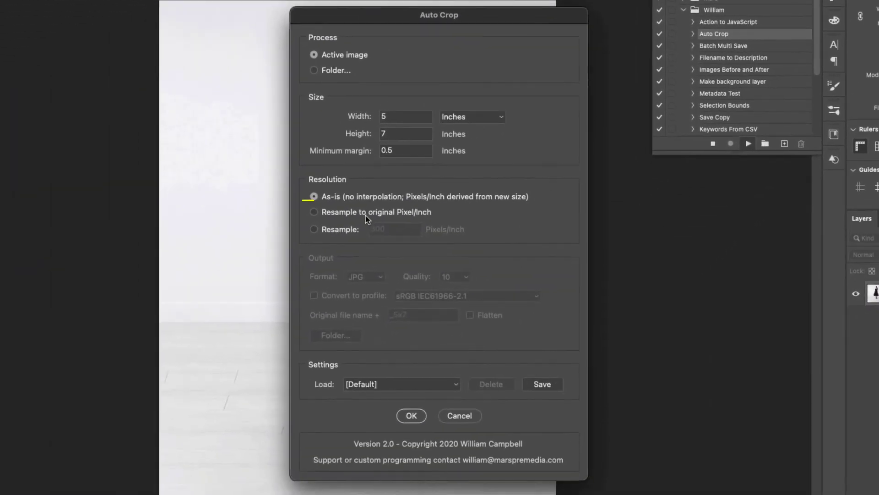
{"action": "left_click", "coordinate": [314, 211]}
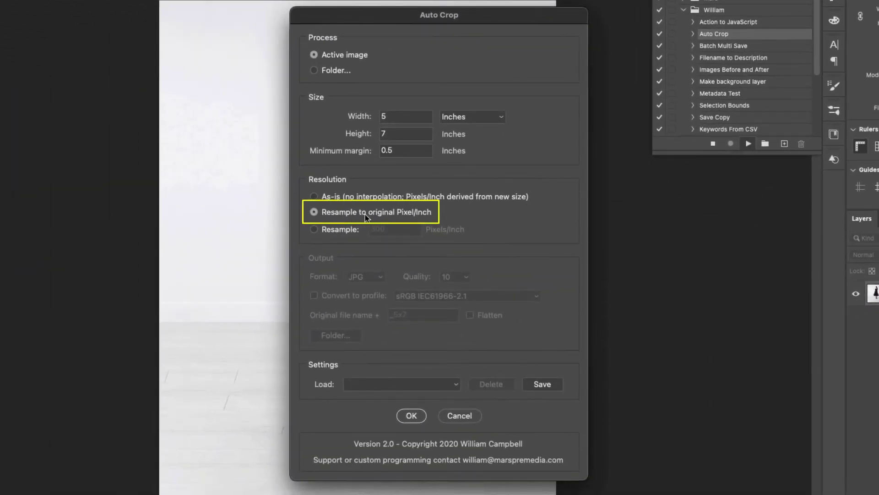
{"action": "left_click", "coordinate": [412, 415]}
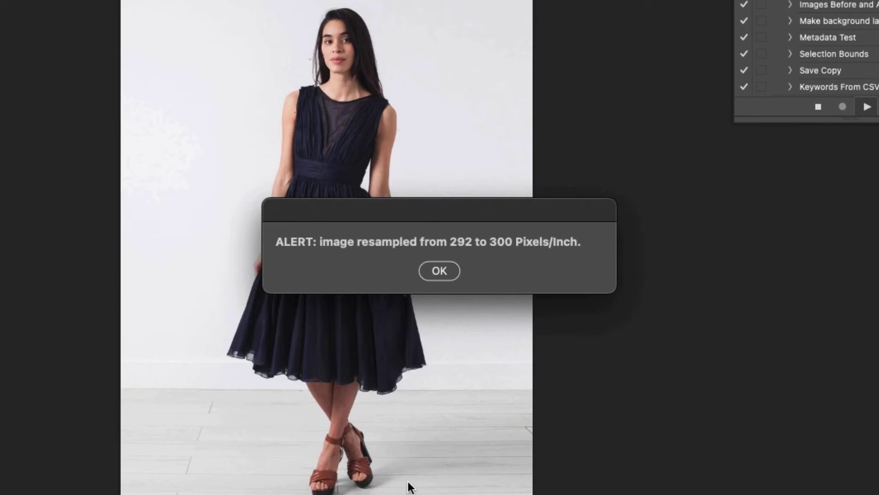
{"action": "left_click", "coordinate": [444, 271]}
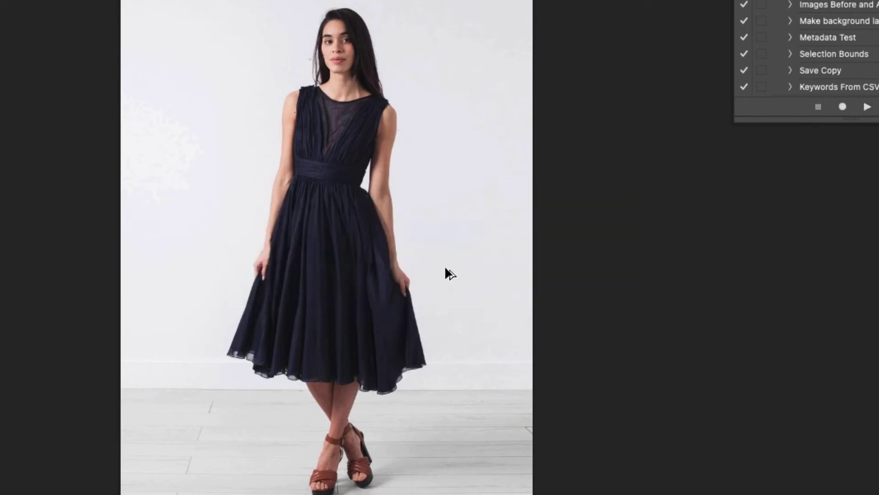
Step: Confirm in Image Size that the photo is now 1500×2100 px at 300 ppi
{"action": "key", "text": "alt+ctrl+i"}
{"action": "left_click", "coordinate": [549, 210]}
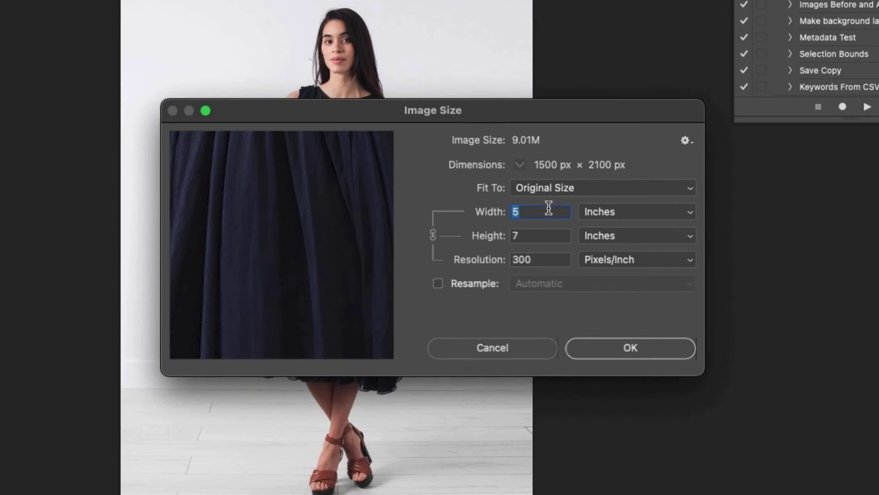
{"action": "double_click", "coordinate": [539, 235]}
{"action": "double_click", "coordinate": [543, 259]}
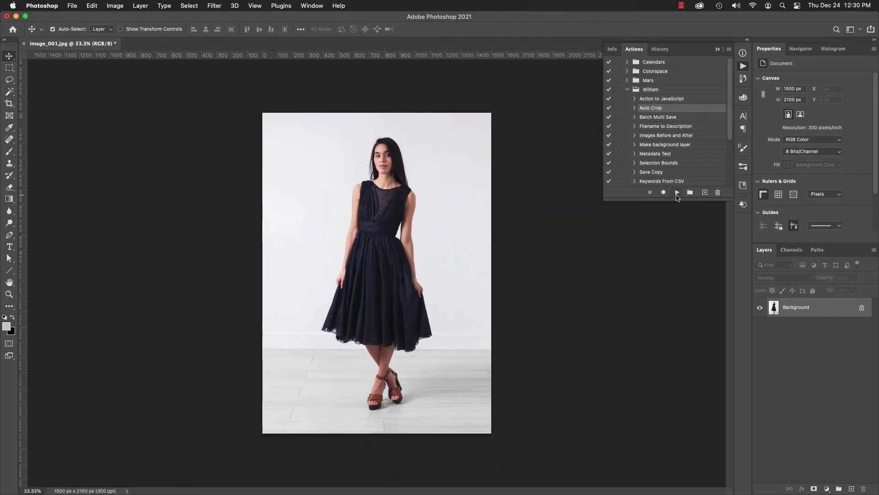
Step: Re-run Auto Crop with resampling to a custom 200 pixels per inch
{"action": "left_click", "coordinate": [676, 192]}
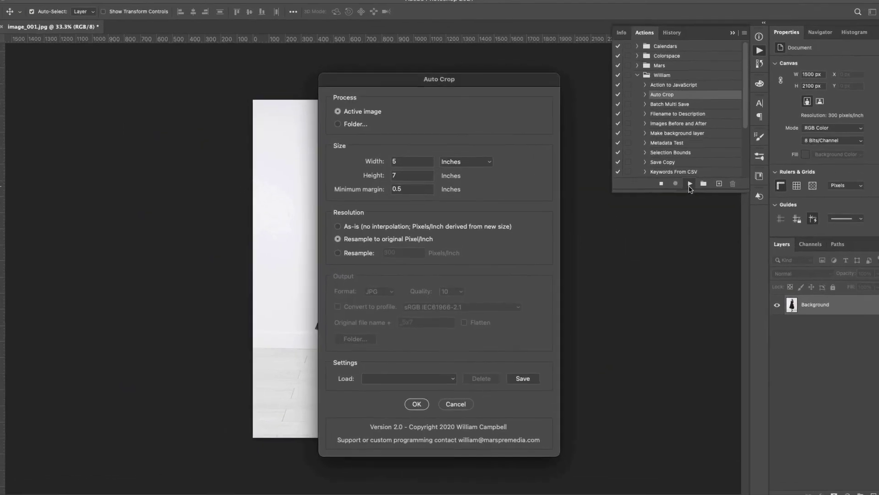
{"action": "left_click", "coordinate": [335, 229]}
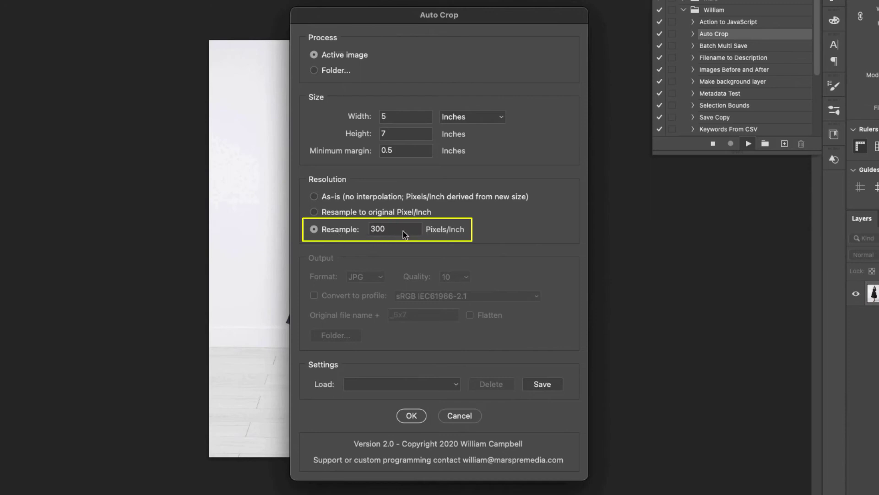
{"action": "double_click", "coordinate": [385, 228]}
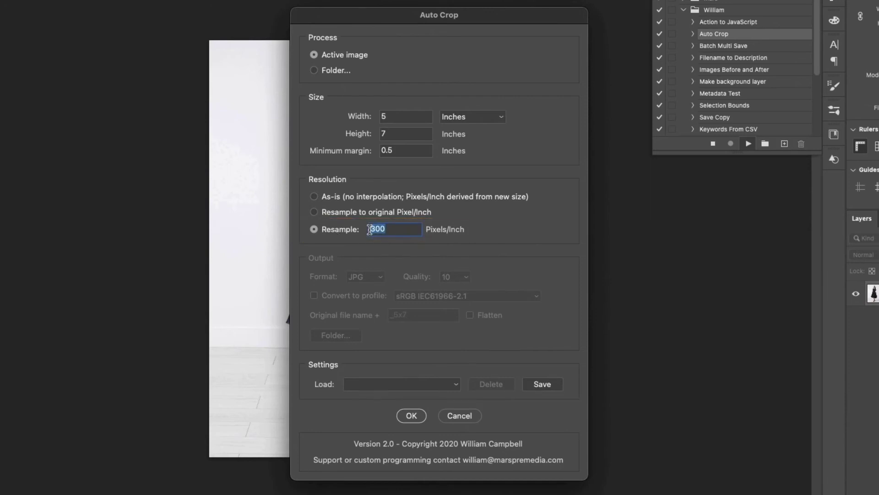
{"action": "type", "text": "200"}
{"action": "left_click", "coordinate": [410, 415]}
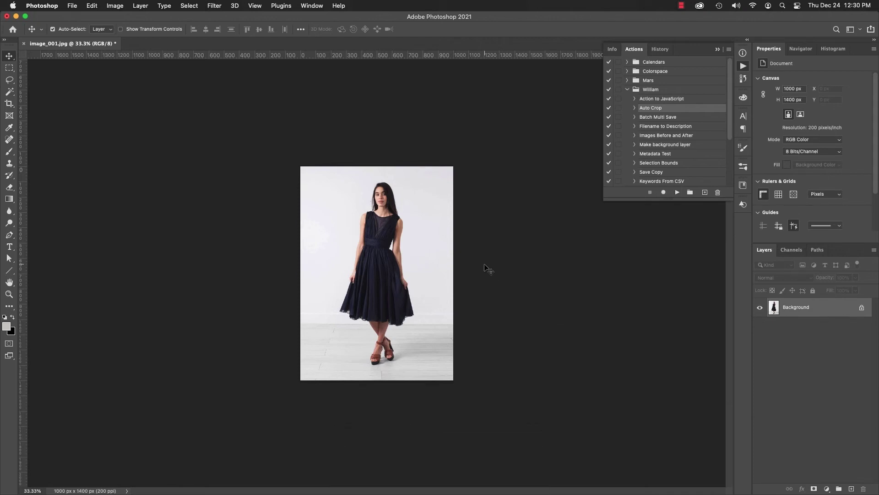
Step: Check in Image Size that the result is 5×7 inches at 200 ppi
{"action": "key", "text": "ctrl+alt+i"}
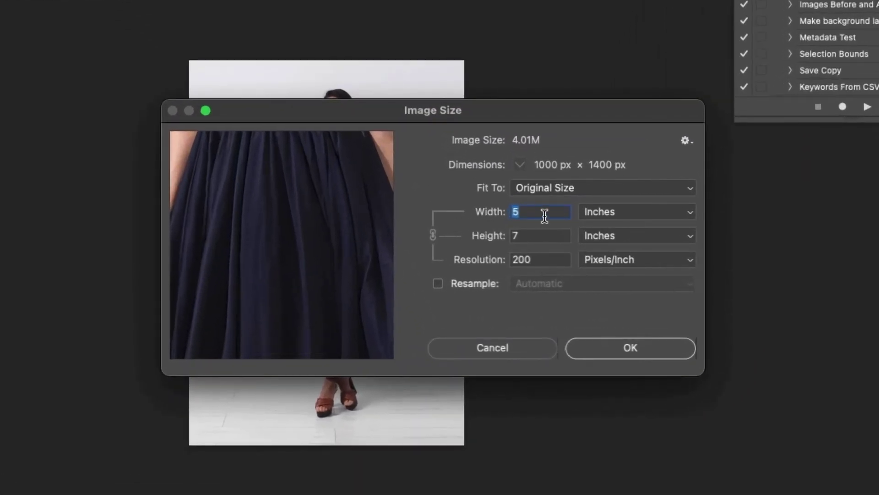
{"action": "left_click", "coordinate": [545, 212]}
{"action": "key", "text": "Tab"}
{"action": "left_click", "coordinate": [556, 259]}
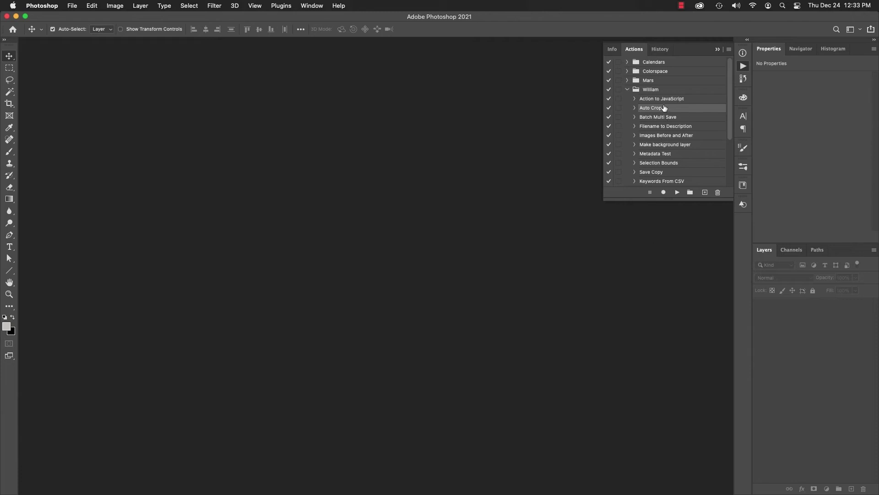
Step: Play Auto Crop and choose Downloads > Auto Crop as the folder to process
{"action": "left_click", "coordinate": [676, 193]}
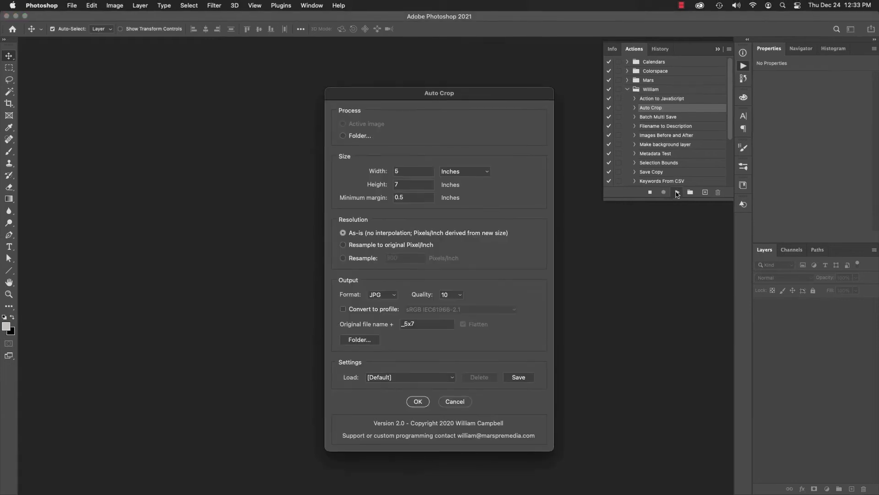
{"action": "left_click", "coordinate": [333, 70]}
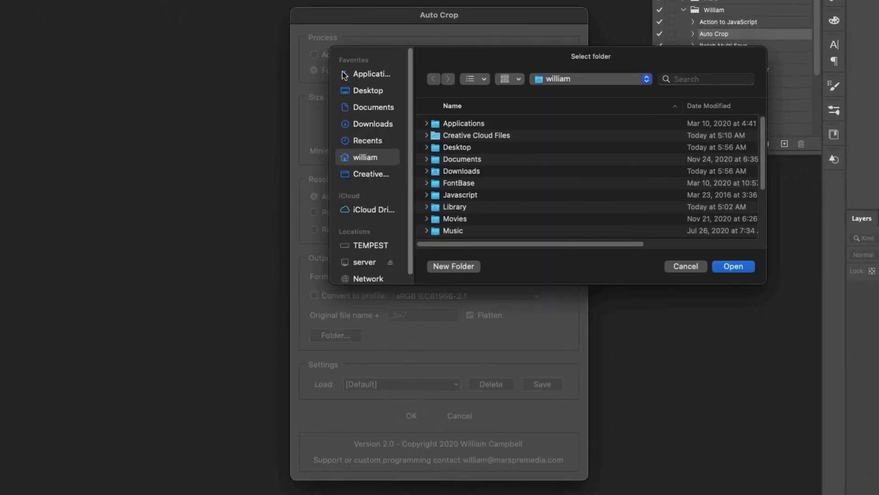
{"action": "left_click", "coordinate": [373, 126]}
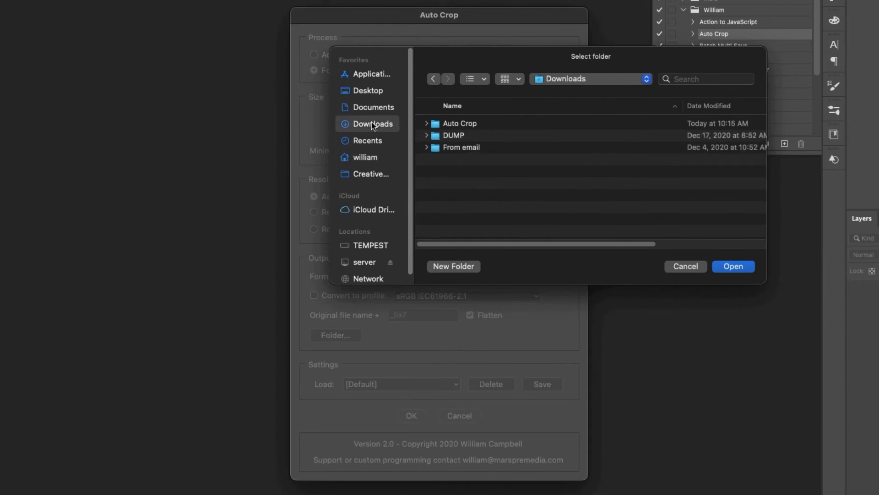
{"action": "left_click", "coordinate": [468, 125]}
{"action": "double_click", "coordinate": [467, 123]}
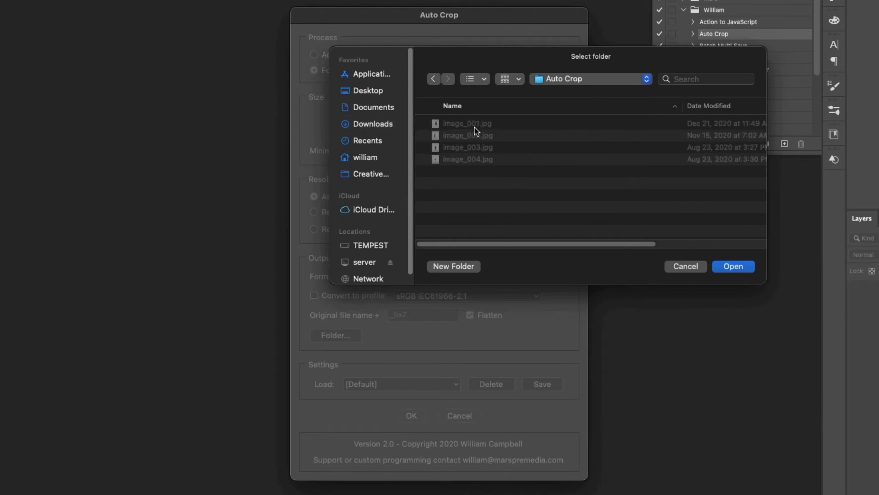
{"action": "left_click", "coordinate": [733, 266]}
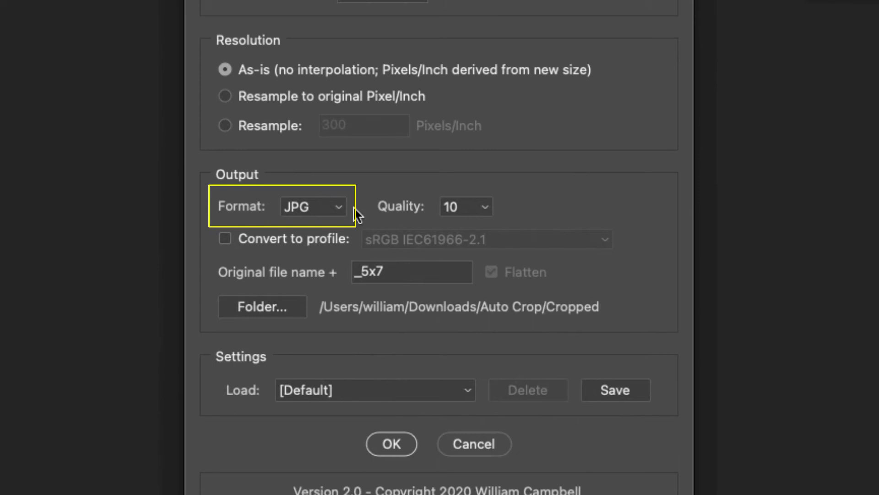
Step: Try the PNG, PSD and TIF output formats, then return to JPG
{"action": "left_click", "coordinate": [340, 206]}
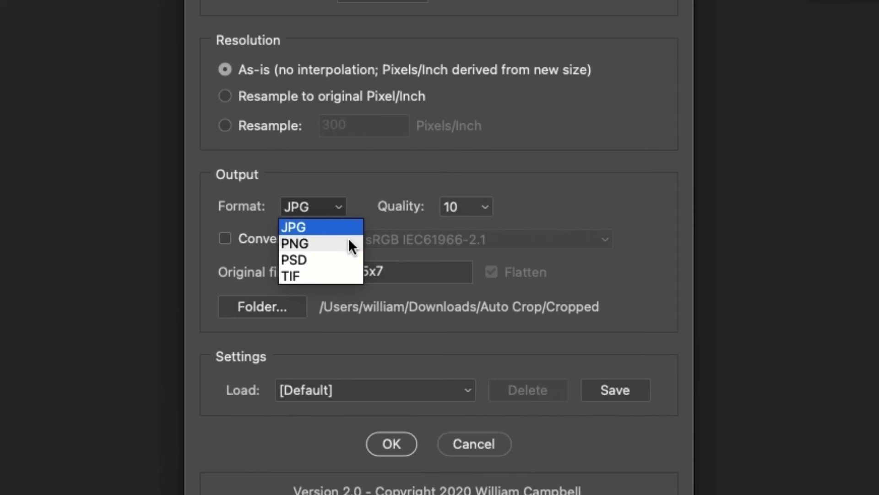
{"action": "left_click", "coordinate": [348, 241]}
{"action": "left_click", "coordinate": [338, 211]}
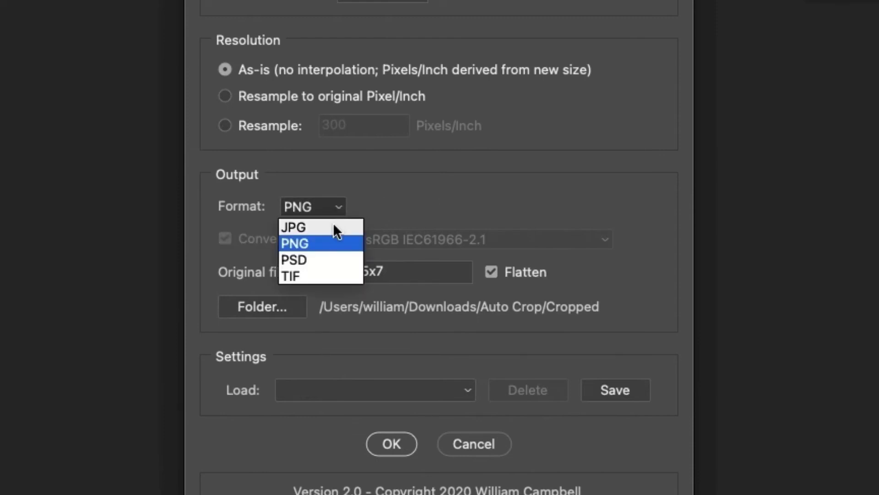
{"action": "left_click", "coordinate": [338, 259]}
{"action": "left_click", "coordinate": [331, 209]}
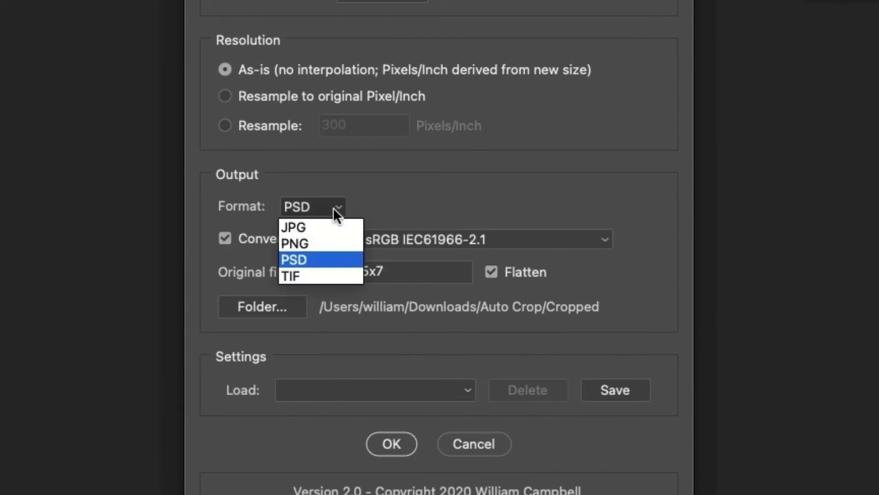
{"action": "left_click", "coordinate": [326, 272]}
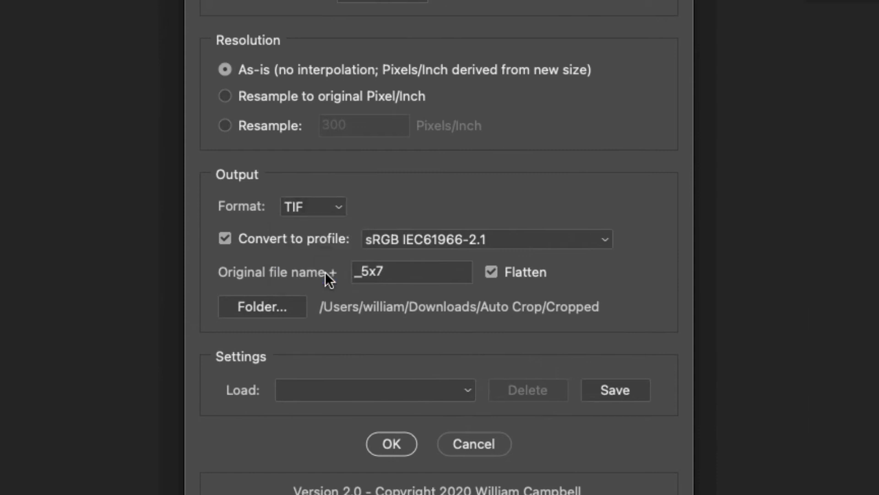
{"action": "left_click", "coordinate": [334, 206]}
{"action": "left_click", "coordinate": [330, 225]}
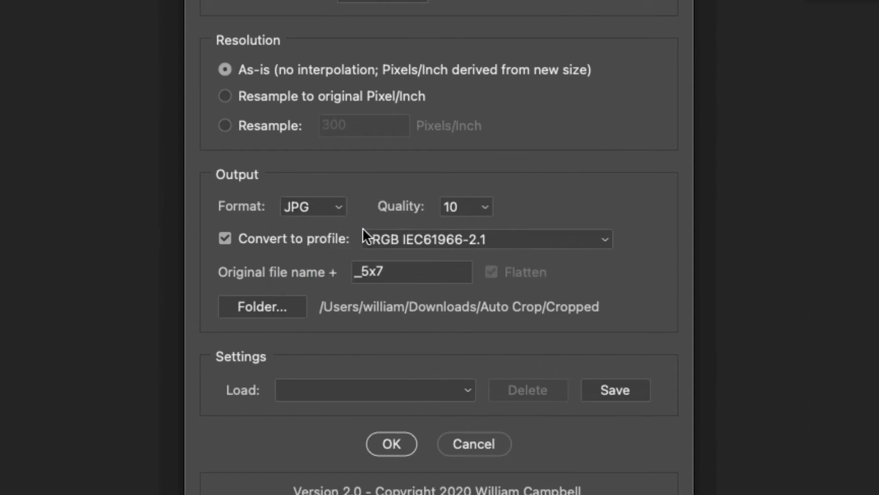
Step: Keep JPG quality at 10 and enable conversion to sRGB IEC61966-2.1
{"action": "left_click", "coordinate": [479, 206]}
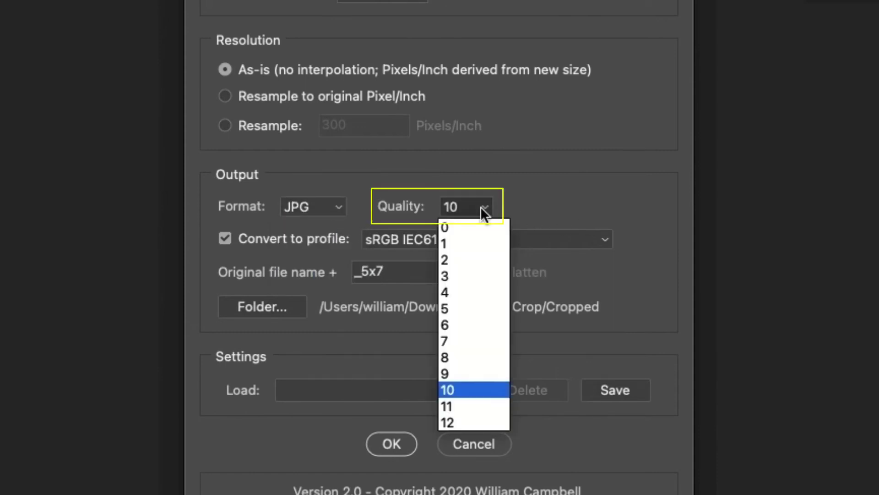
{"action": "left_click", "coordinate": [487, 207]}
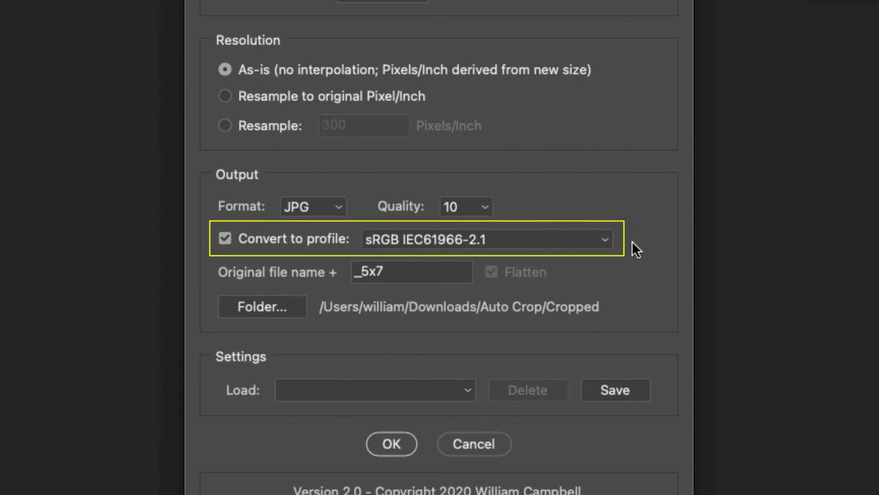
{"action": "left_click", "coordinate": [252, 238]}
{"action": "left_click", "coordinate": [254, 235]}
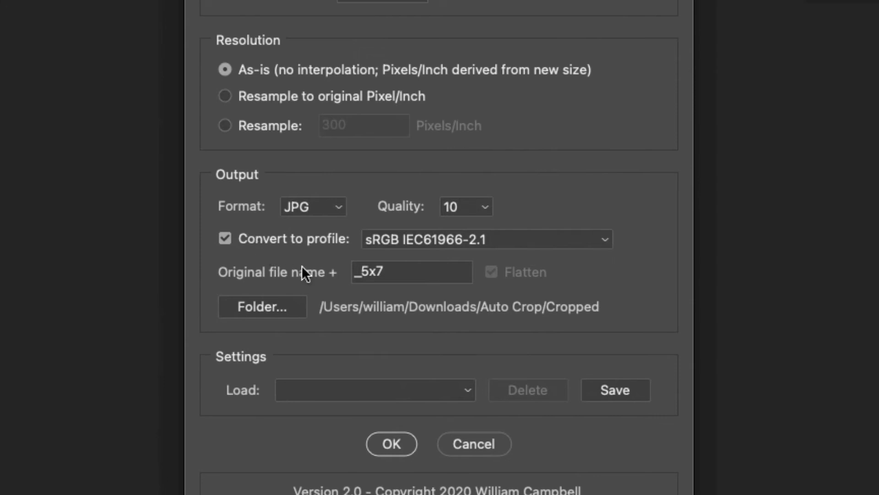
Step: Try width and height 8×10 and back to 5×7, then clear the file-name suffix
{"action": "left_click", "coordinate": [454, 275]}
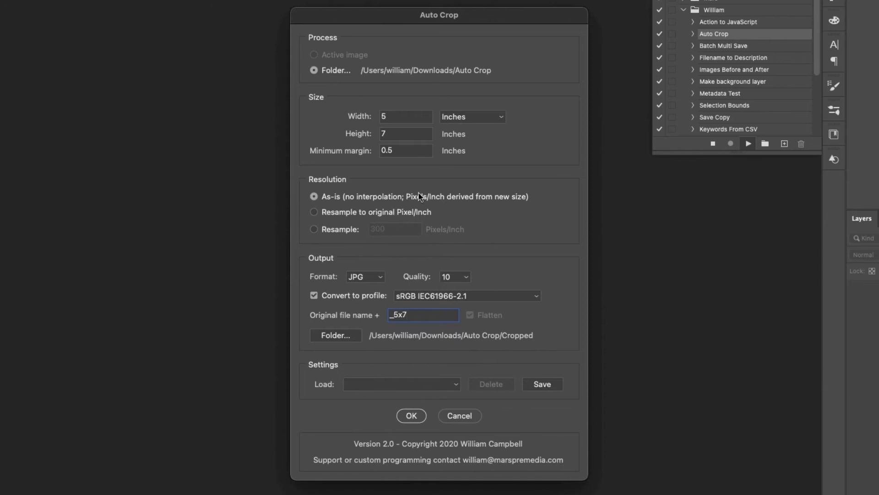
{"action": "double_click", "coordinate": [408, 117]}
{"action": "type", "text": "8"}
{"action": "key", "text": "Tab"}
{"action": "type", "text": "10"}
{"action": "key", "text": "Tab"}
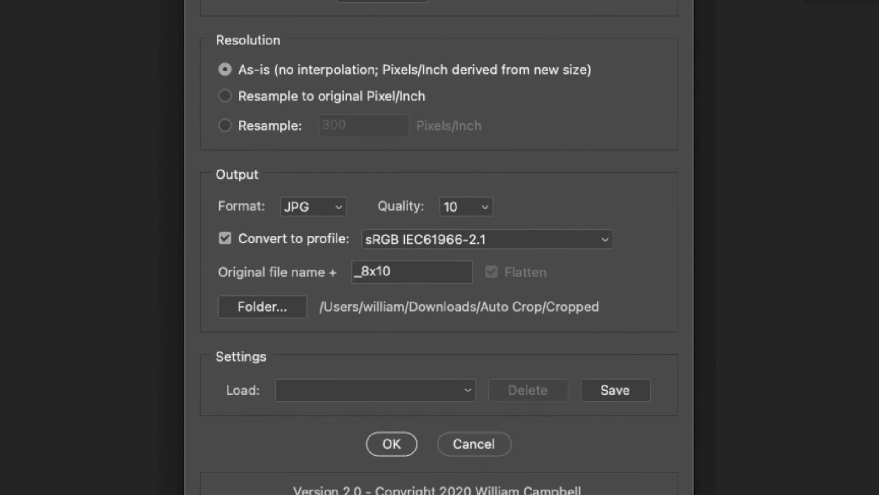
{"action": "type", "text": "5x7"}
{"action": "left_click", "coordinate": [418, 272]}
{"action": "key", "text": "BackSpace"}
{"action": "key", "text": "BackSpace"}
{"action": "key", "text": "BackSpace"}
{"action": "key", "text": "BackSpace"}
{"action": "left_click", "coordinate": [319, 205]}
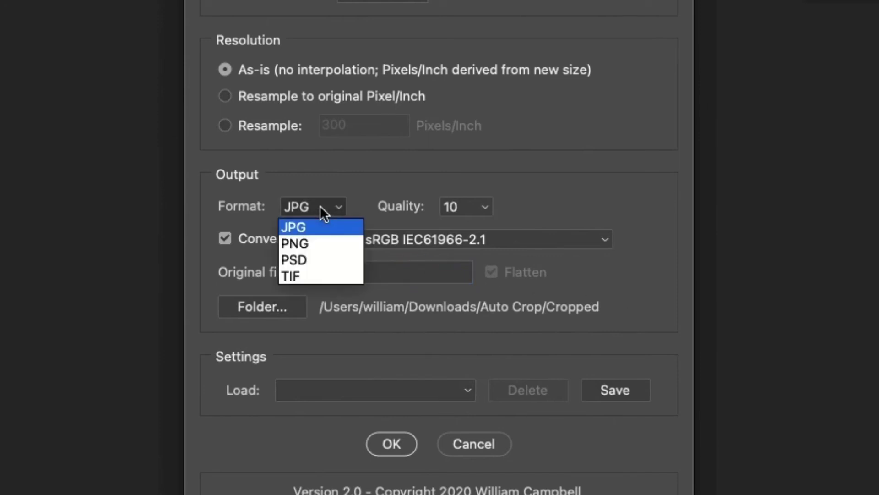
{"action": "left_click", "coordinate": [328, 275]}
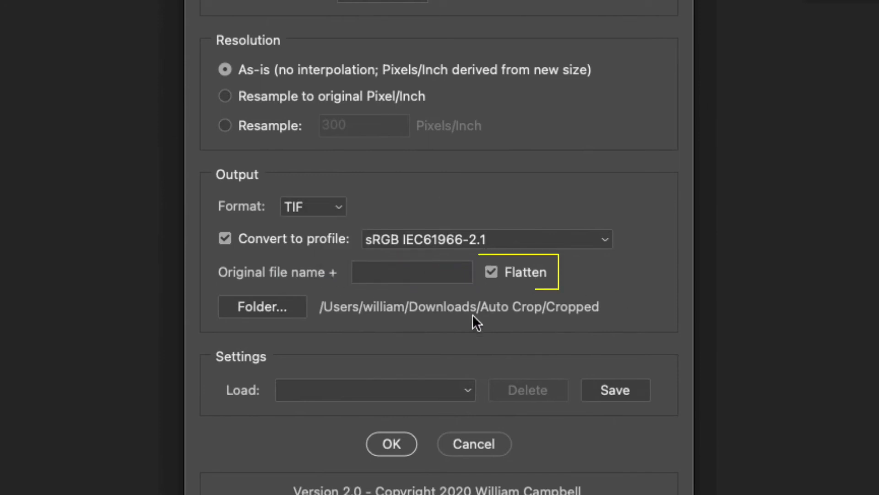
{"action": "left_click", "coordinate": [492, 272]}
{"action": "left_click", "coordinate": [320, 206]}
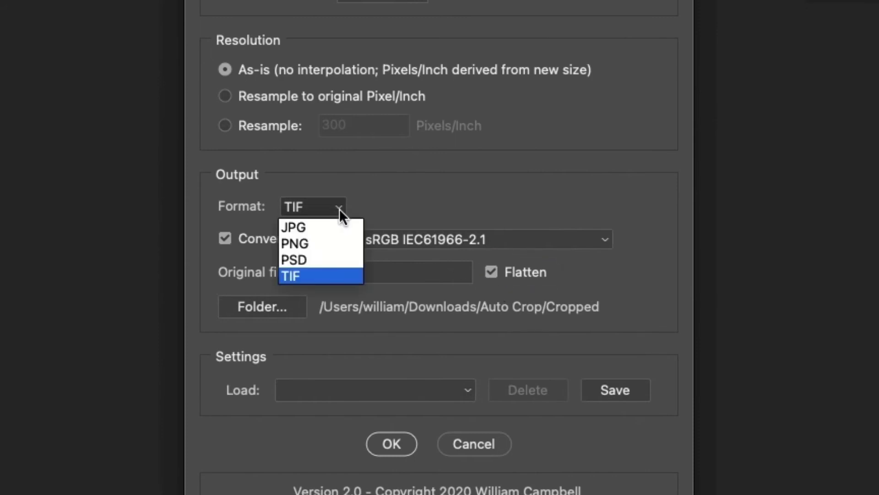
{"action": "left_click", "coordinate": [302, 227]}
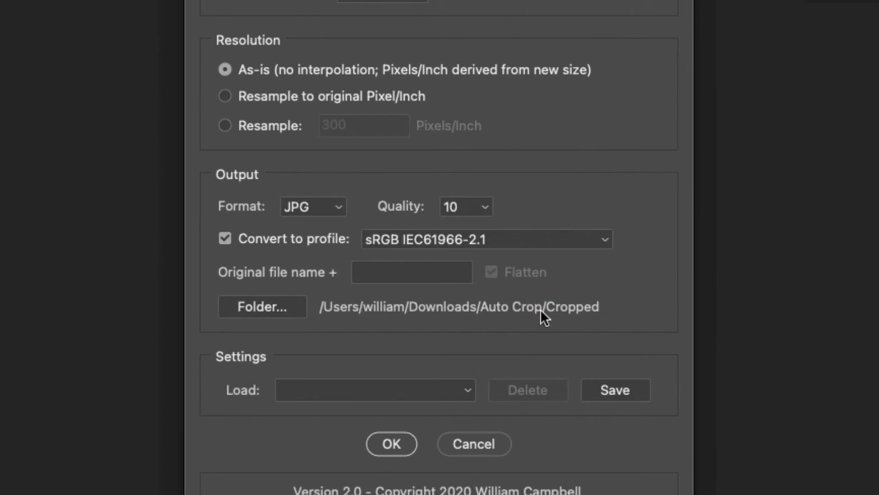
Step: Keep the Auto Crop folder selection, run the 5x7 batch crop and dismiss the 'Processed 4 files' alert
{"action": "left_click", "coordinate": [278, 308]}
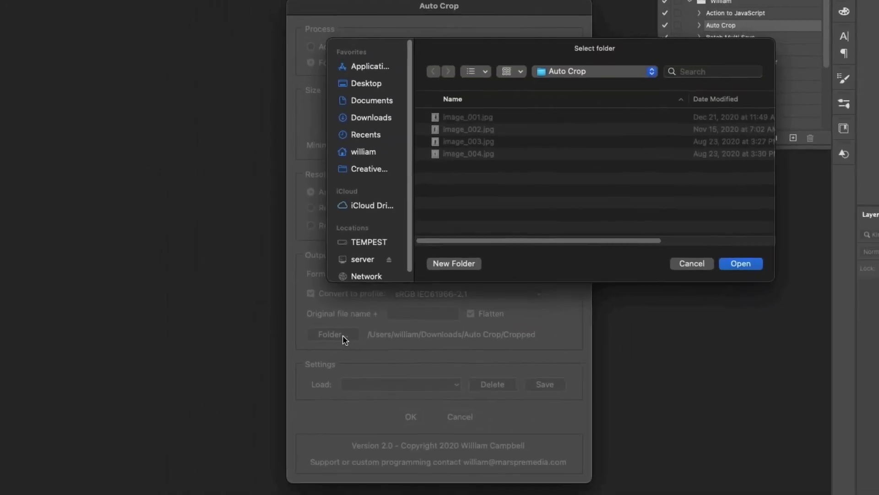
{"action": "left_click", "coordinate": [557, 84]}
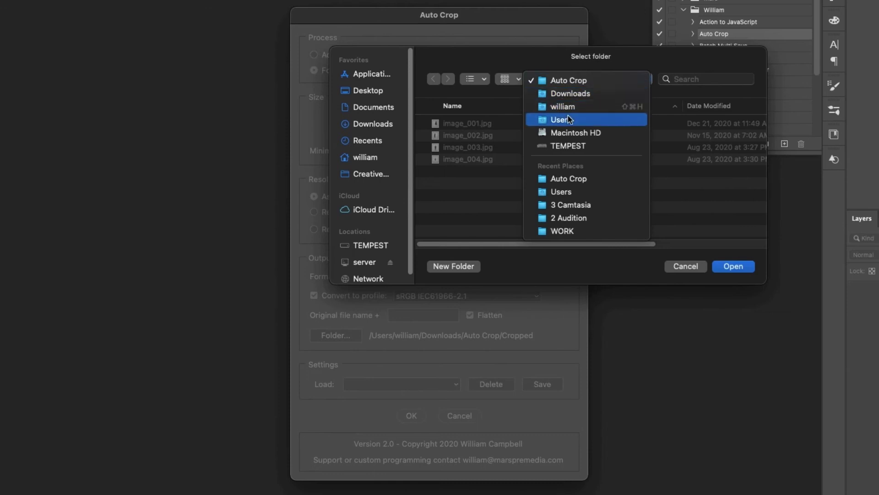
{"action": "left_click", "coordinate": [571, 74]}
{"action": "left_click", "coordinate": [693, 270]}
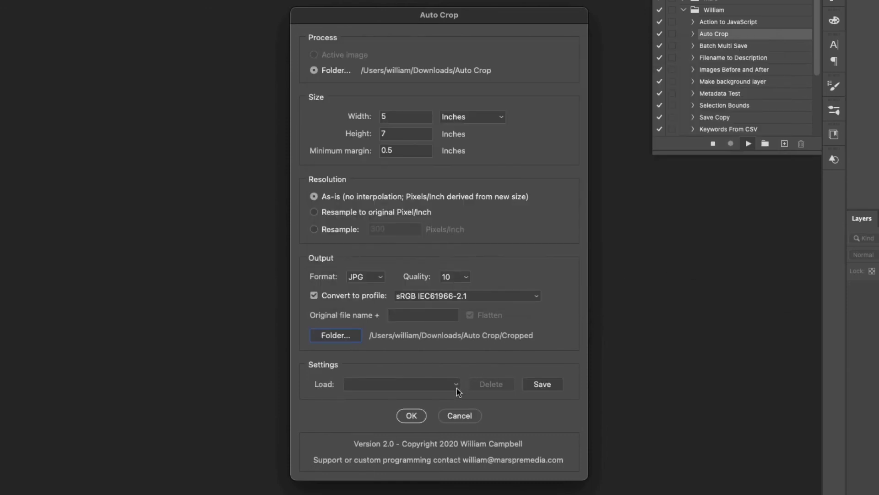
{"action": "left_click", "coordinate": [412, 415]}
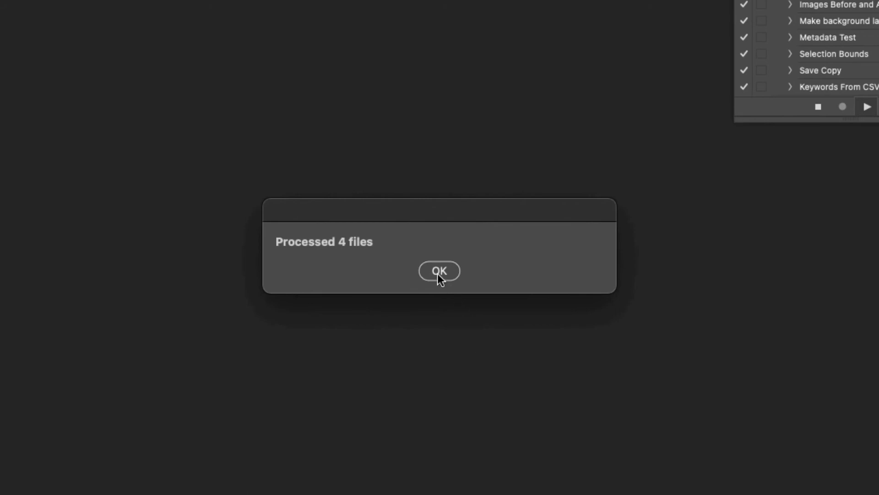
{"action": "left_click", "coordinate": [439, 272]}
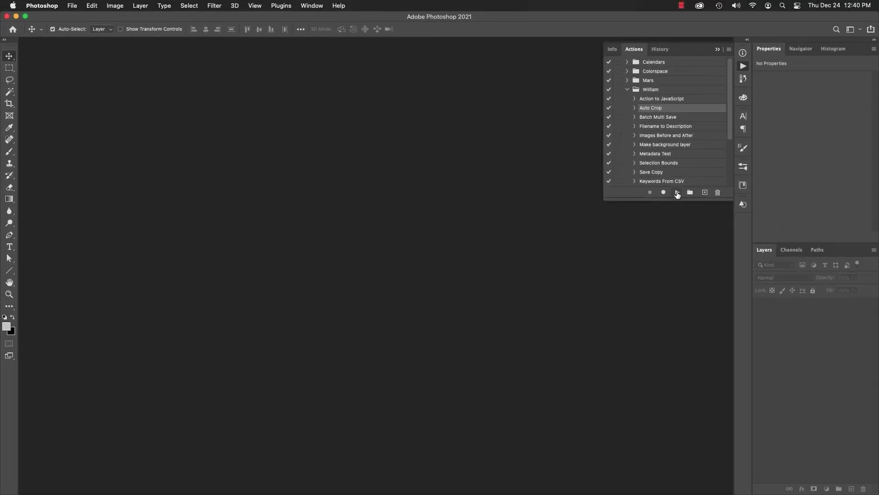
Step: Run Auto Crop on the Auto Crop folder with an edited minimum margin, outputting 5x7 JPGs to Cropped
{"action": "left_click", "coordinate": [677, 193]}
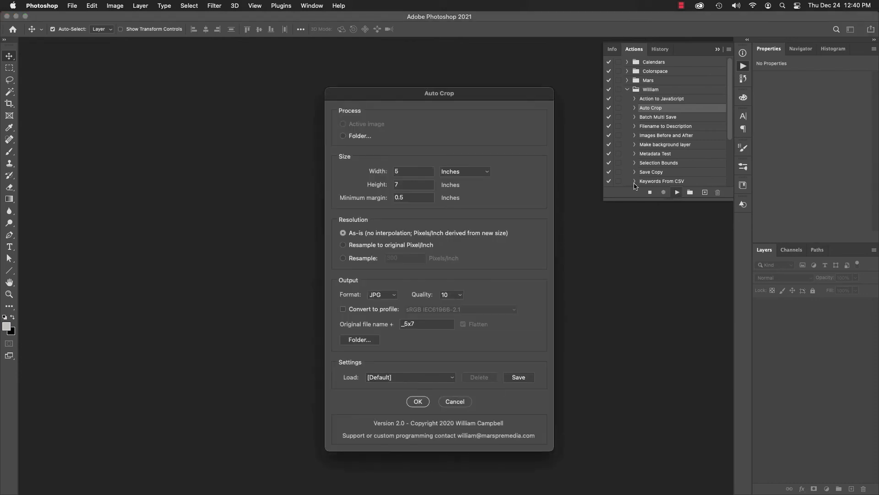
{"action": "left_click", "coordinate": [353, 137]}
{"action": "left_click", "coordinate": [662, 287]}
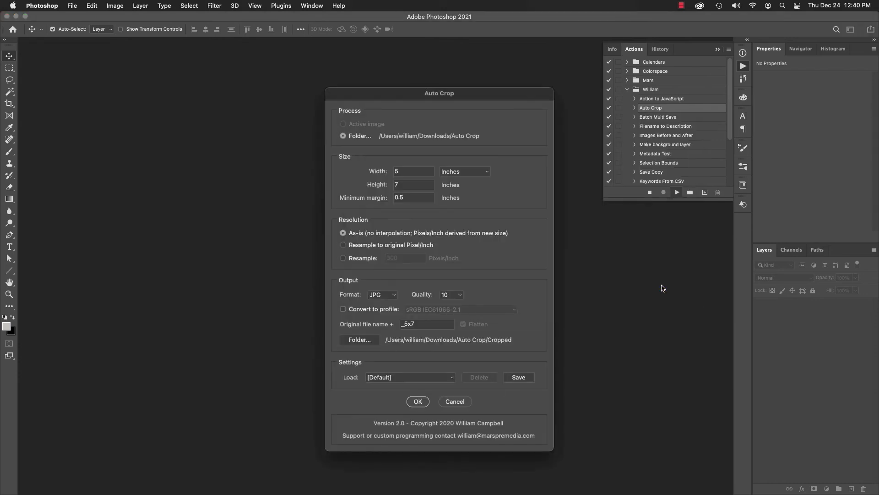
{"action": "double_click", "coordinate": [413, 197]}
{"action": "left_click", "coordinate": [418, 401]}
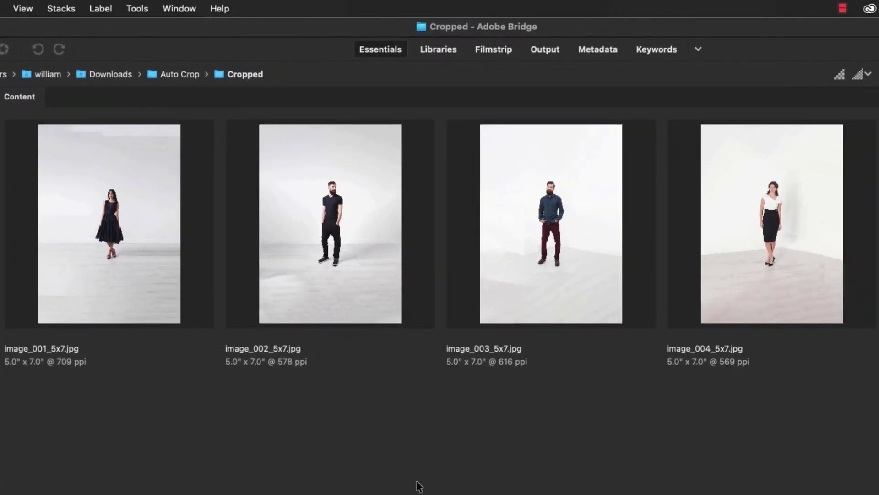
Step: Select the image_002_5x7.jpg thumbnail in Bridge's Cropped folder to open it in Photoshop
{"action": "left_click", "coordinate": [324, 297]}
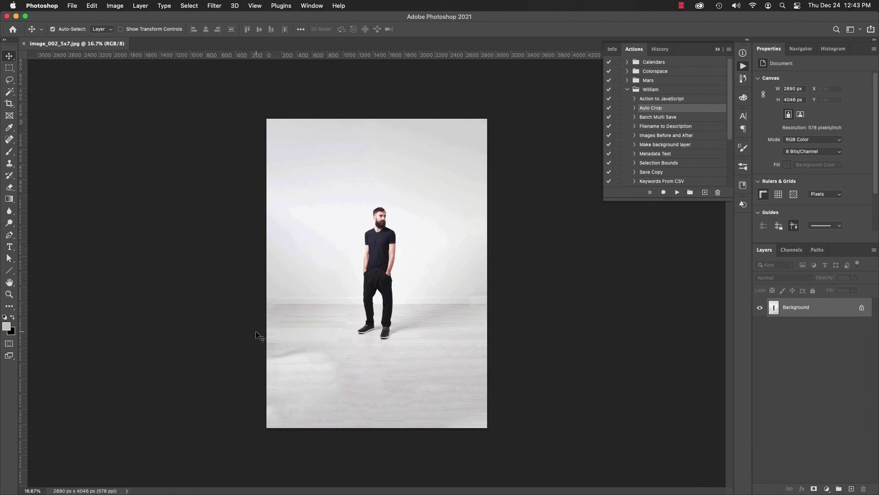
Step: Close image_002_5x7, then batch-crop the Auto Crop folder to 5x7 into Cropped with a .125-inch minimum margin
{"action": "key", "text": "super+w"}
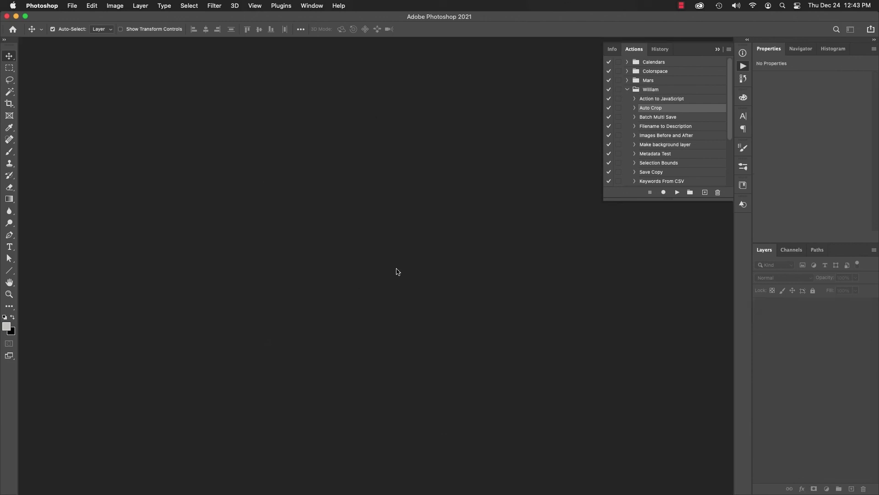
{"action": "left_click", "coordinate": [678, 192]}
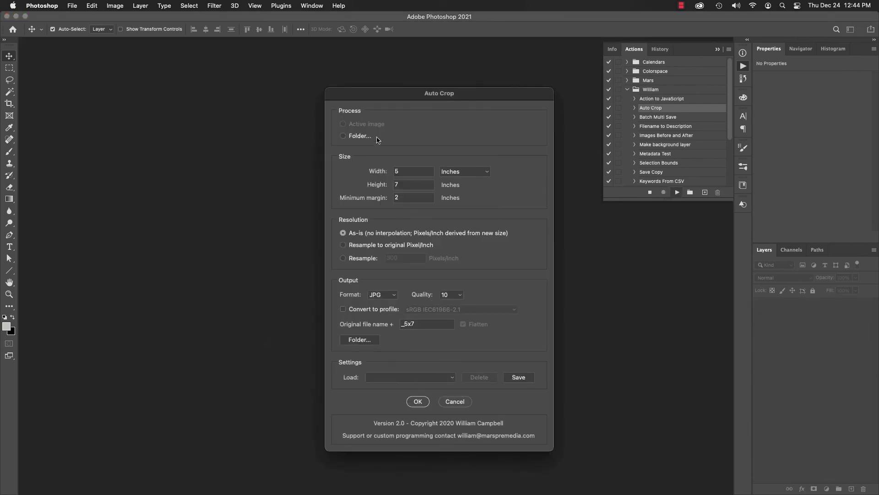
{"action": "left_click", "coordinate": [360, 135]}
{"action": "left_click", "coordinate": [666, 287]}
{"action": "double_click", "coordinate": [409, 198]}
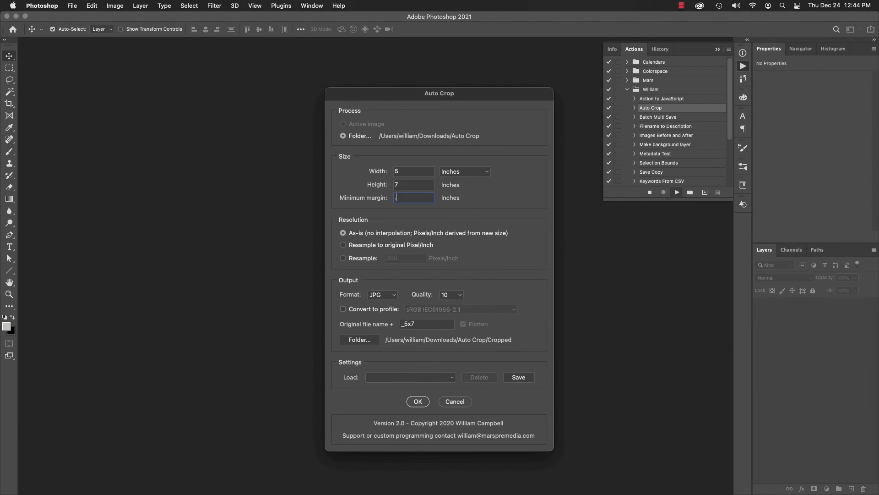
{"action": "type", "text": ".125"}
{"action": "left_click", "coordinate": [418, 401]}
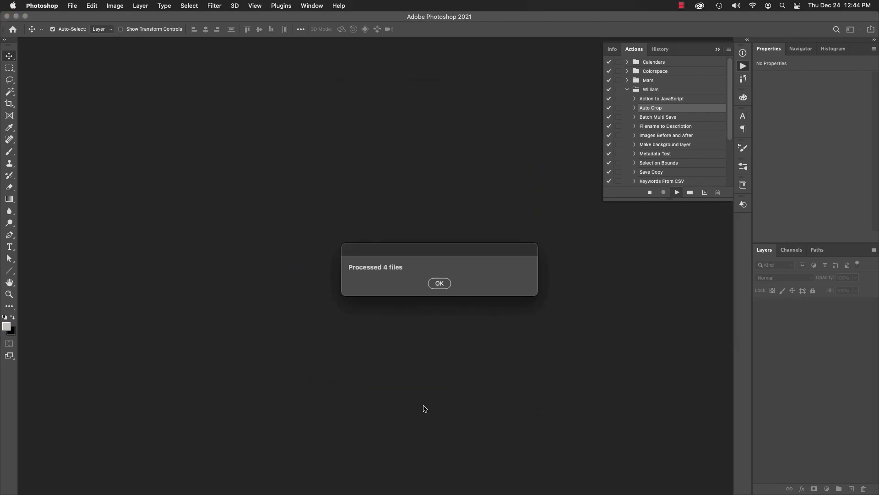
Step: Acknowledge the 'Processed 4 files' alert to review the re-cropped 5x7 JPGs in Bridge
{"action": "left_click", "coordinate": [440, 283]}
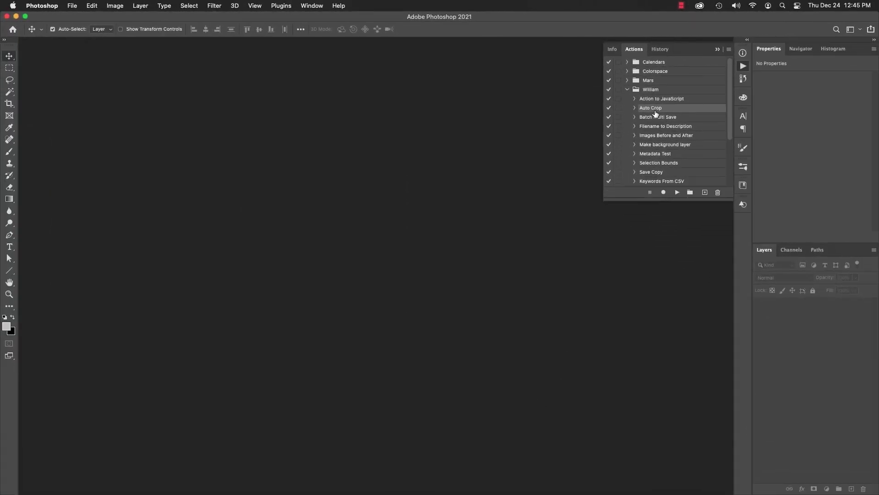
Step: Run Auto Crop with width 8, height 10 and a 1-inch minimum margin
{"action": "left_click", "coordinate": [650, 108]}
{"action": "left_click", "coordinate": [677, 191]}
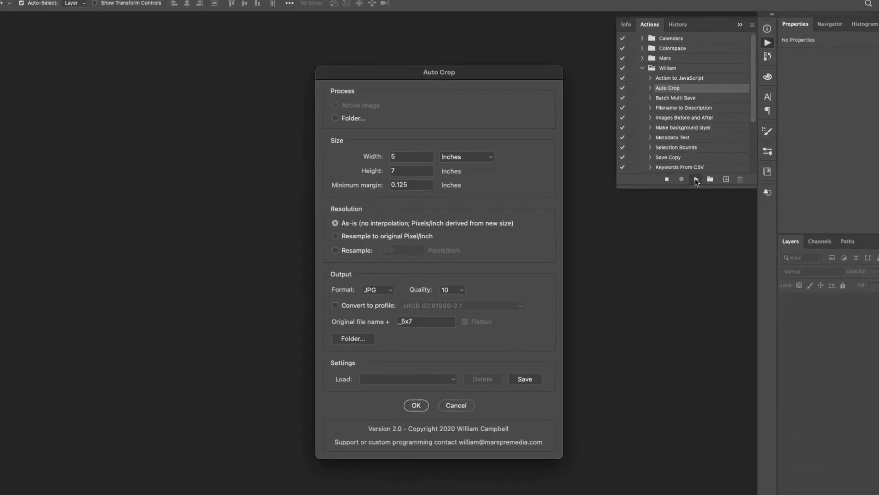
{"action": "double_click", "coordinate": [412, 153]}
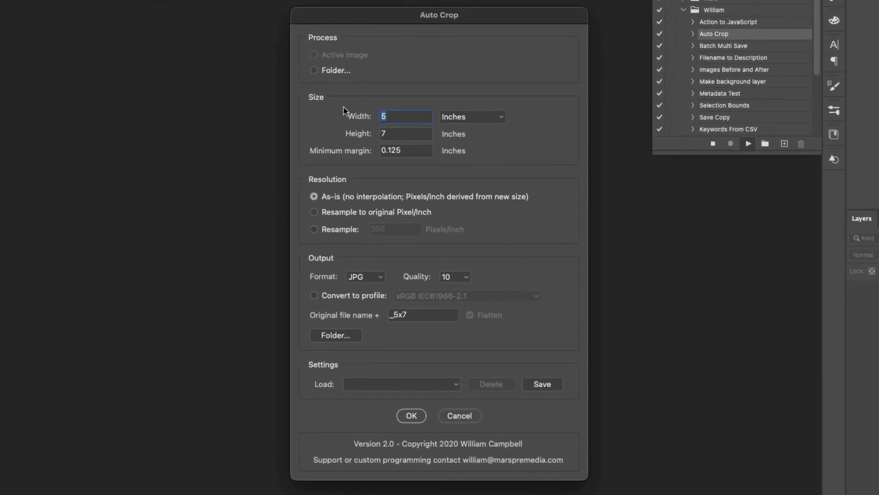
{"action": "type", "text": "8"}
{"action": "key", "text": "Tab"}
{"action": "type", "text": "10"}
{"action": "key", "text": "Tab"}
{"action": "type", "text": "1"}
{"action": "key", "text": "Tab"}
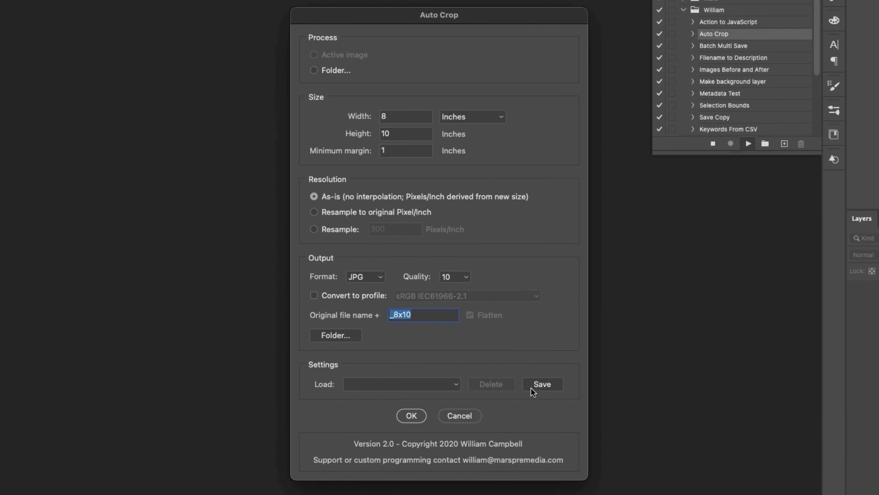
Step: Save these settings as the preset 'My values', then load the [Default] preset
{"action": "left_click", "coordinate": [542, 385]}
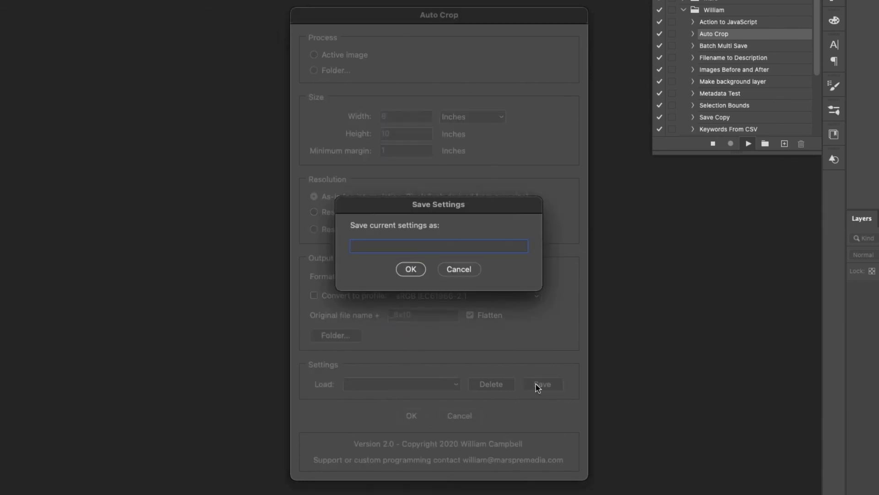
{"action": "type", "text": "My values"}
{"action": "left_click", "coordinate": [411, 269]}
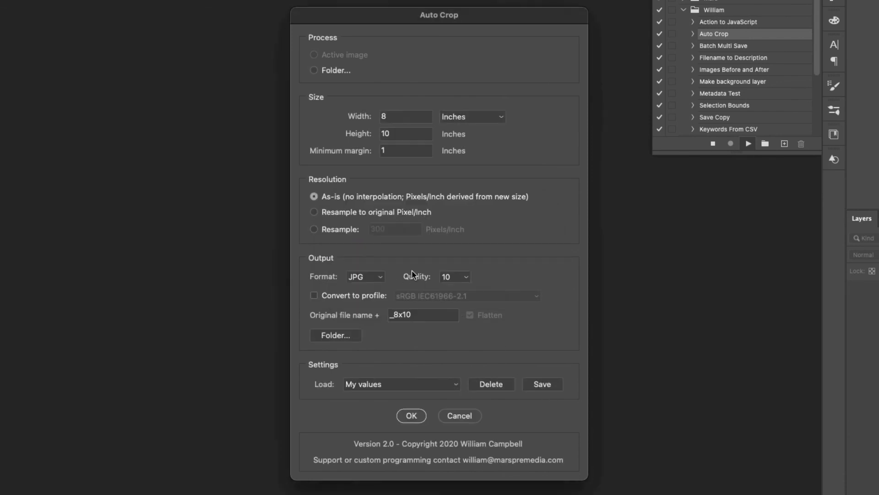
{"action": "left_click", "coordinate": [455, 384]}
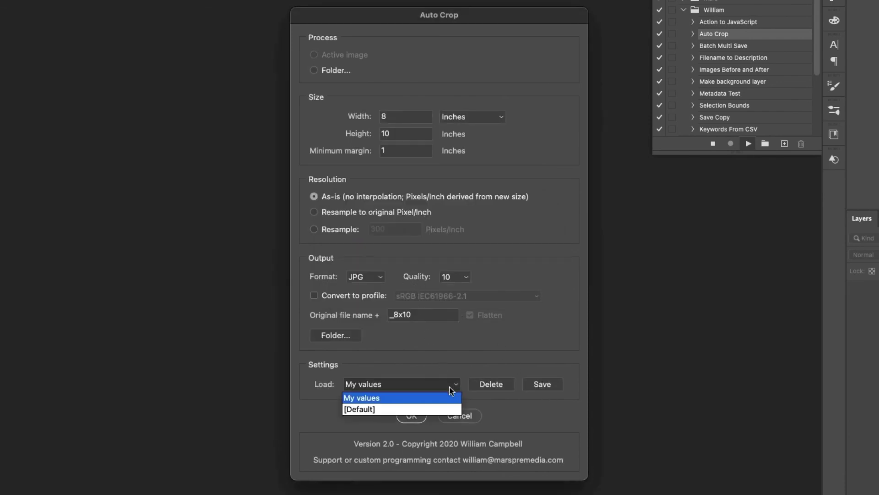
{"action": "left_click", "coordinate": [448, 408]}
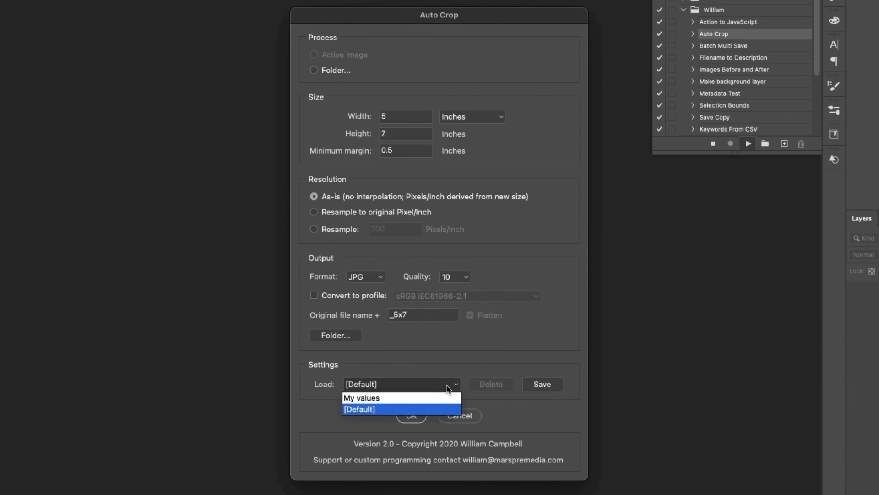